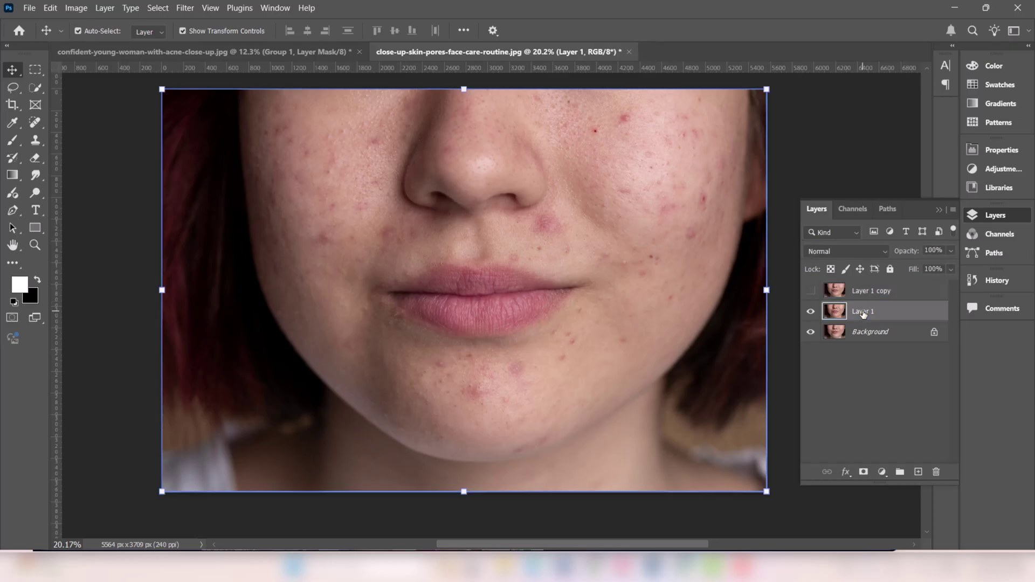
Convert Layer 1 to a smart object and apply a Median filter with a radius of 118 pixels.
right_click(865, 314)
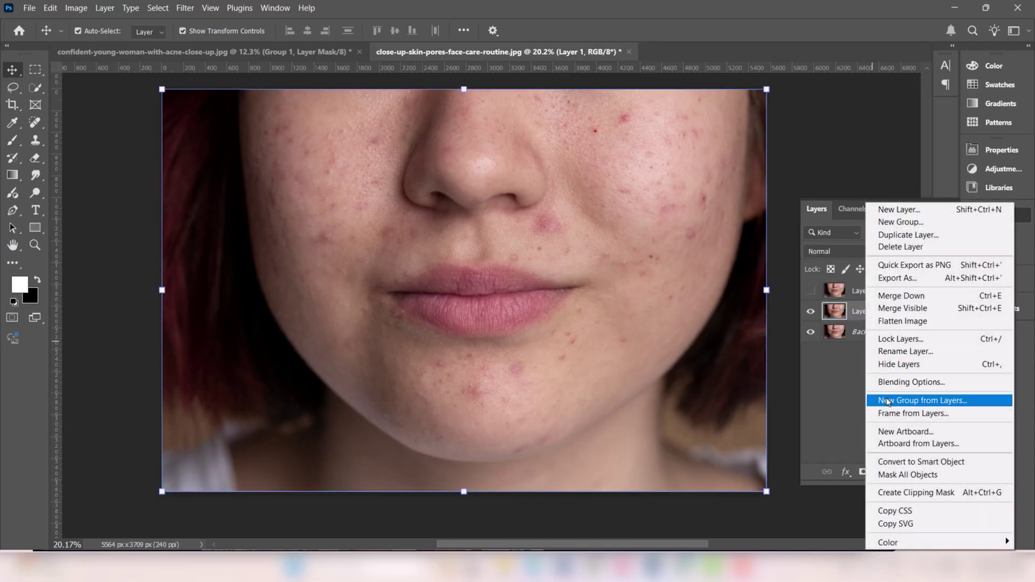
click(893, 462)
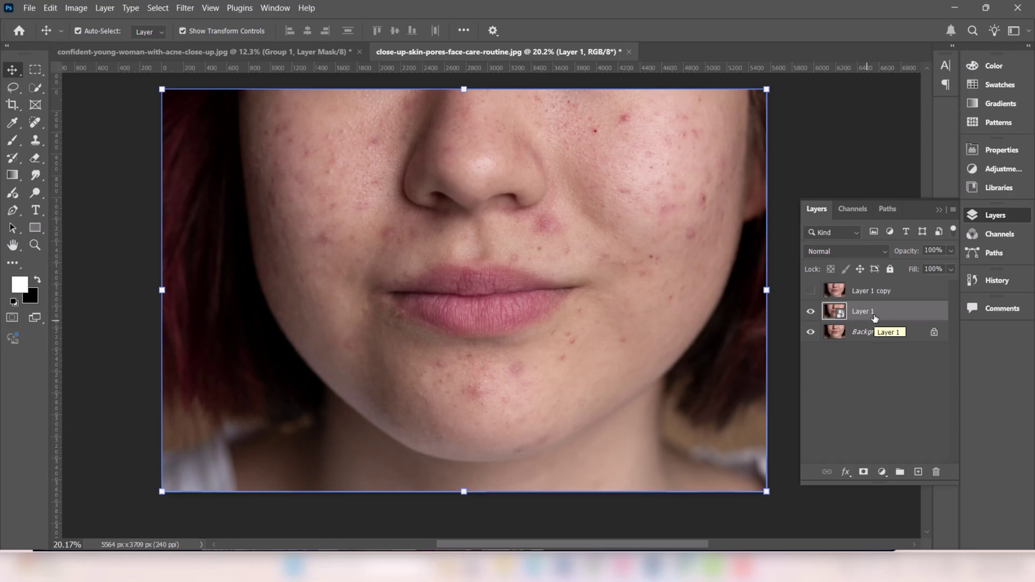
click(186, 9)
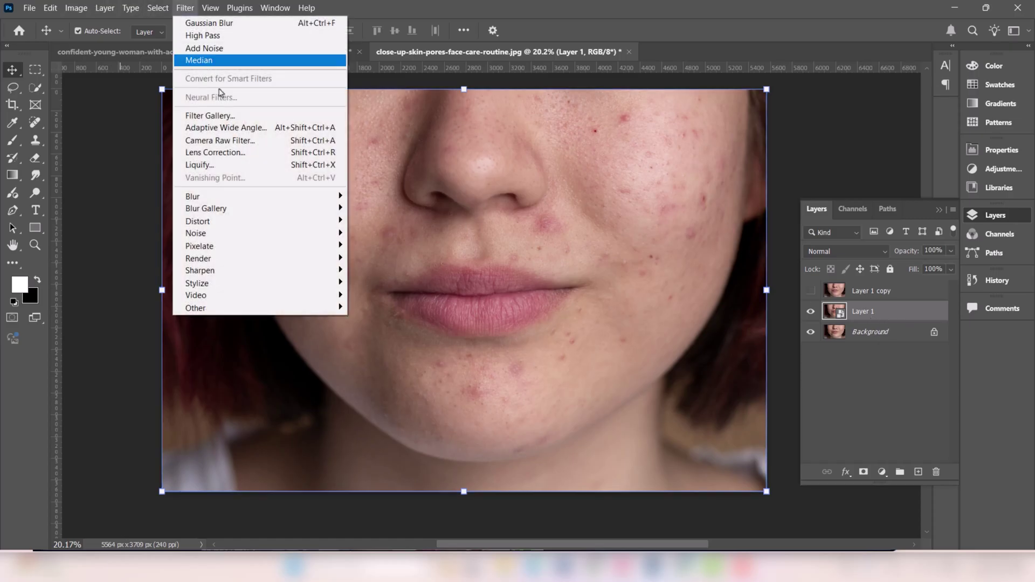
mouse_move(312, 235)
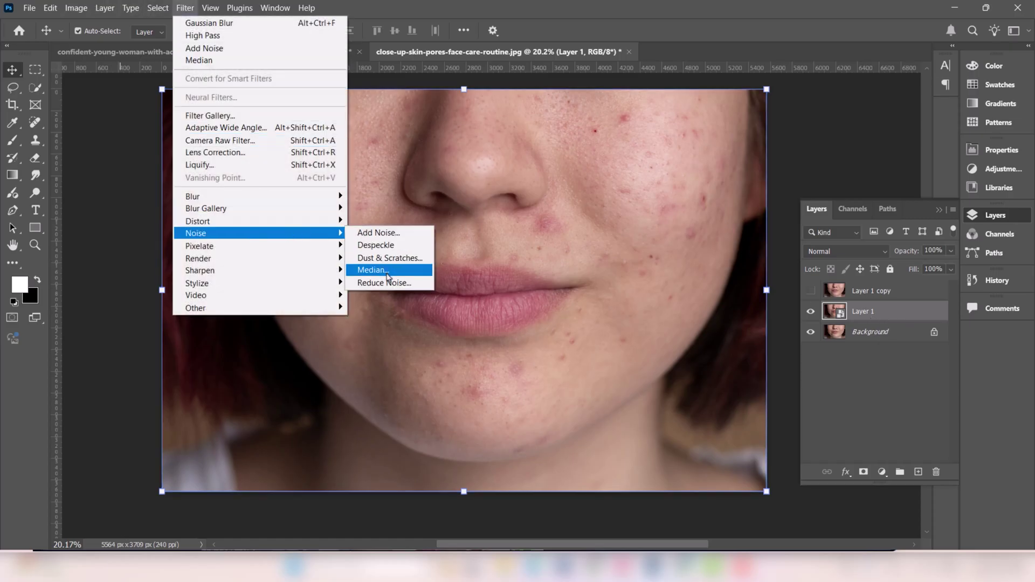
click(375, 269)
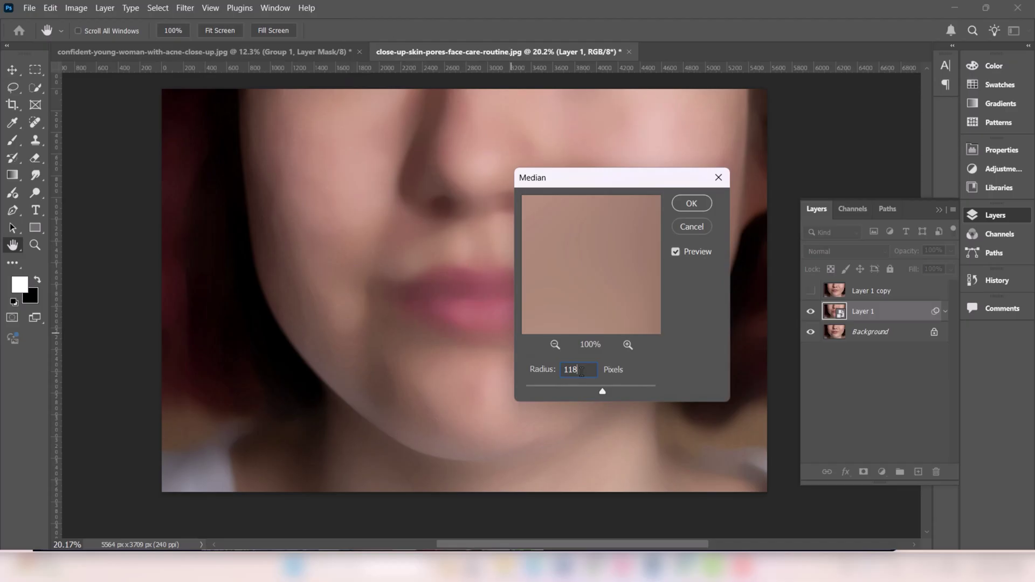
click(685, 207)
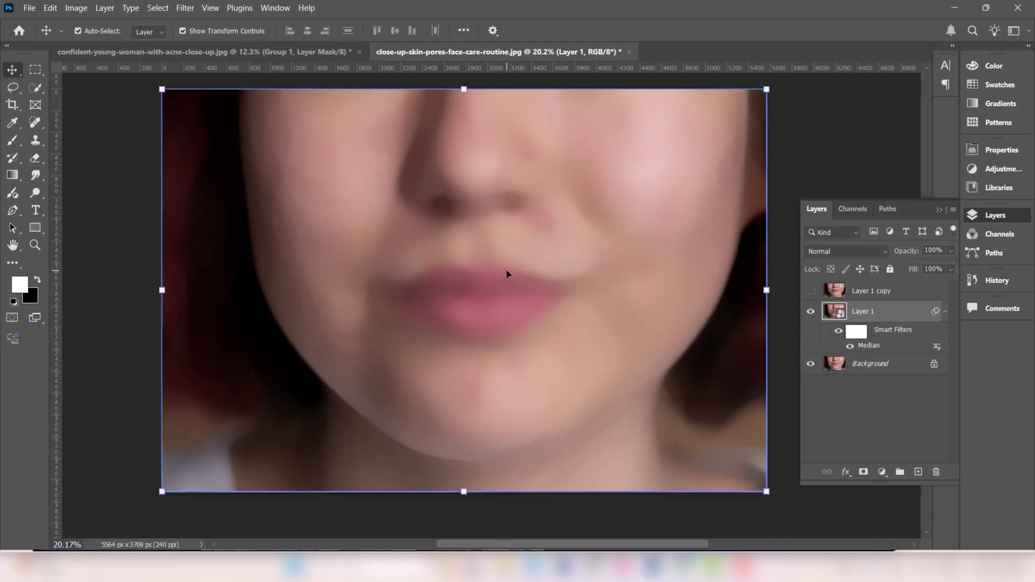
Add a gray solid color fill layer above Layer 1 with its brightness set to 55%.
click(887, 473)
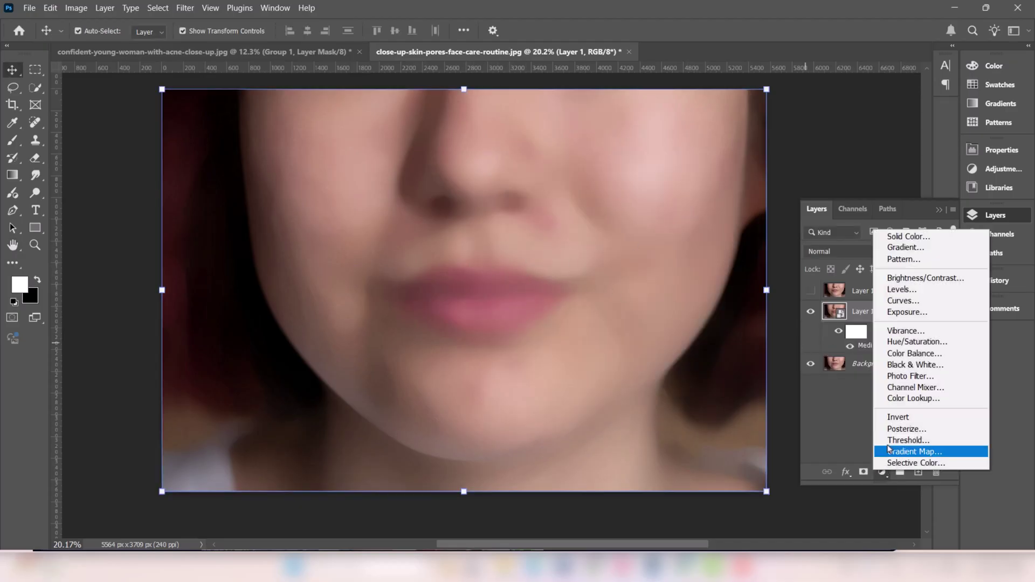
click(902, 236)
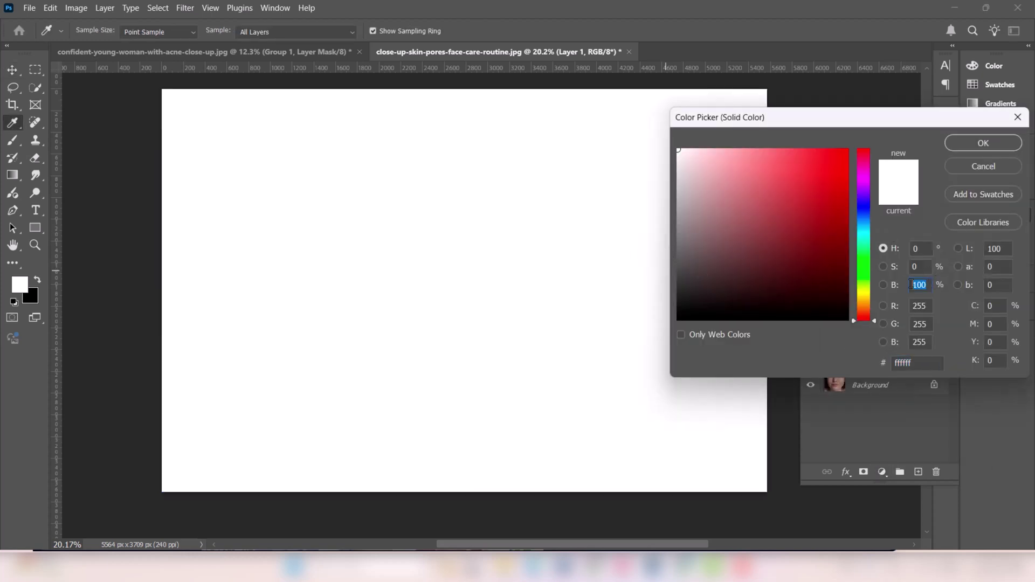
text(55)
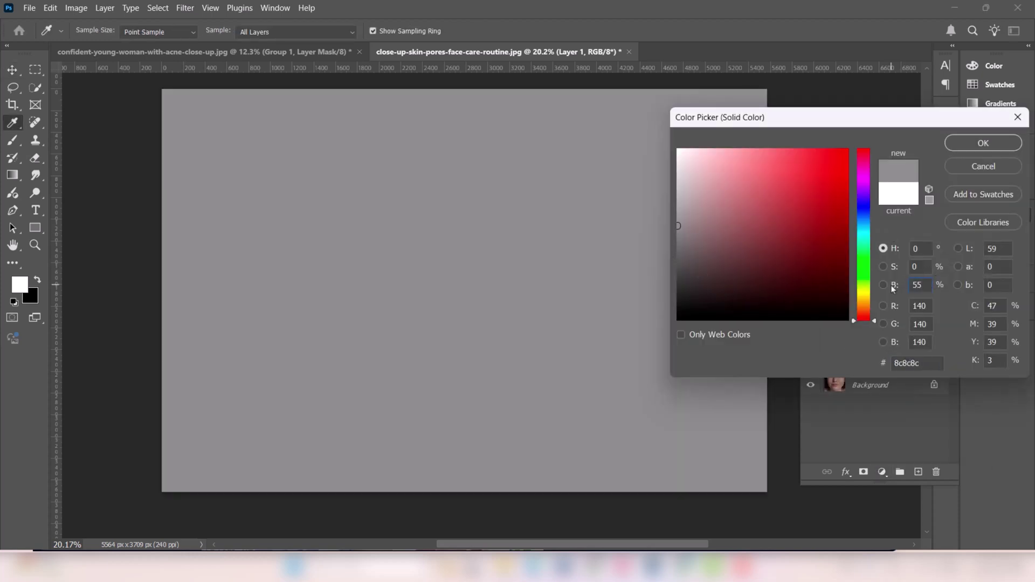
click(982, 144)
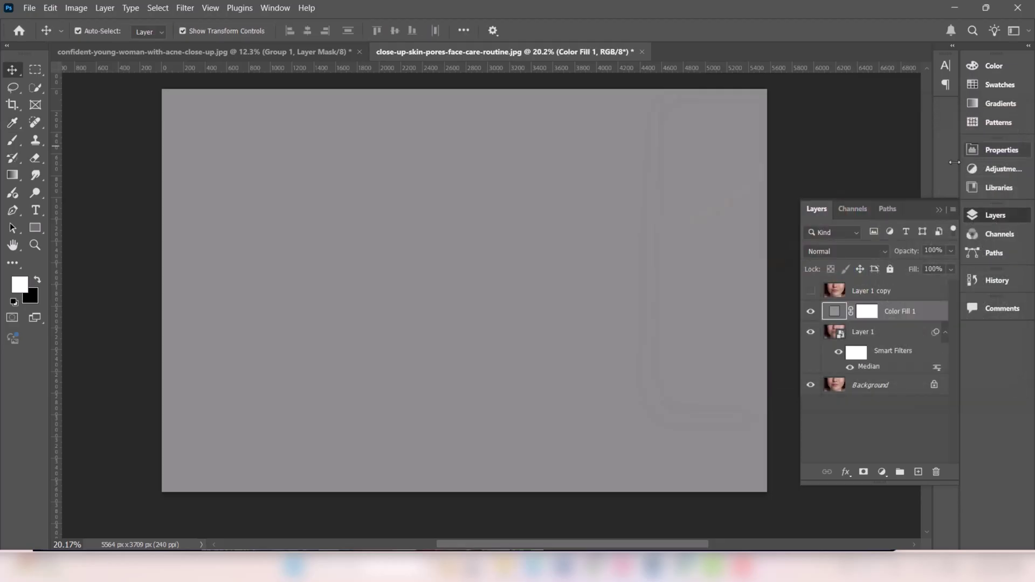
Set the gray fill layer's blend mode to Overlay and convert it to a smart object.
click(822, 252)
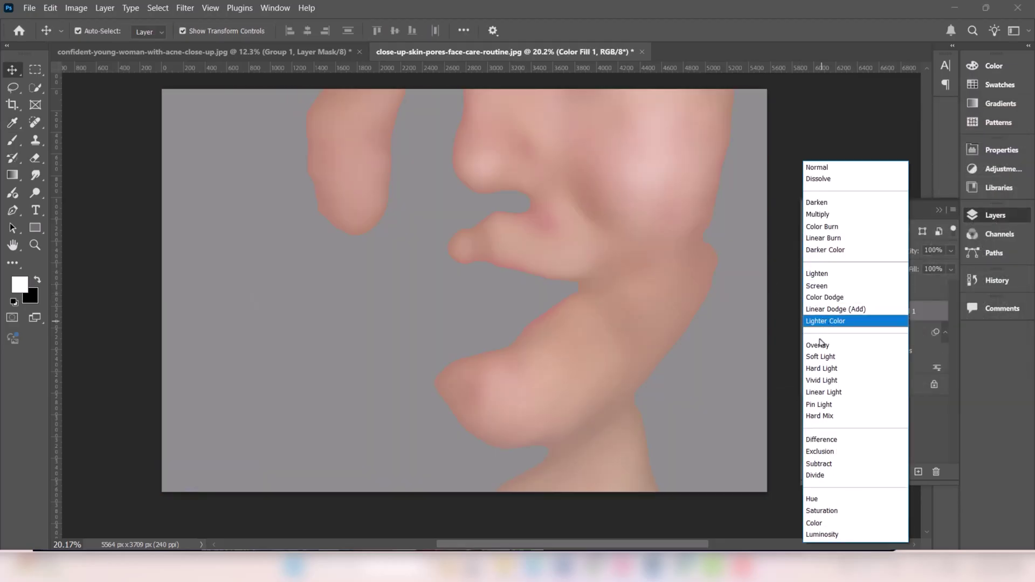
click(755, 342)
right_click(896, 317)
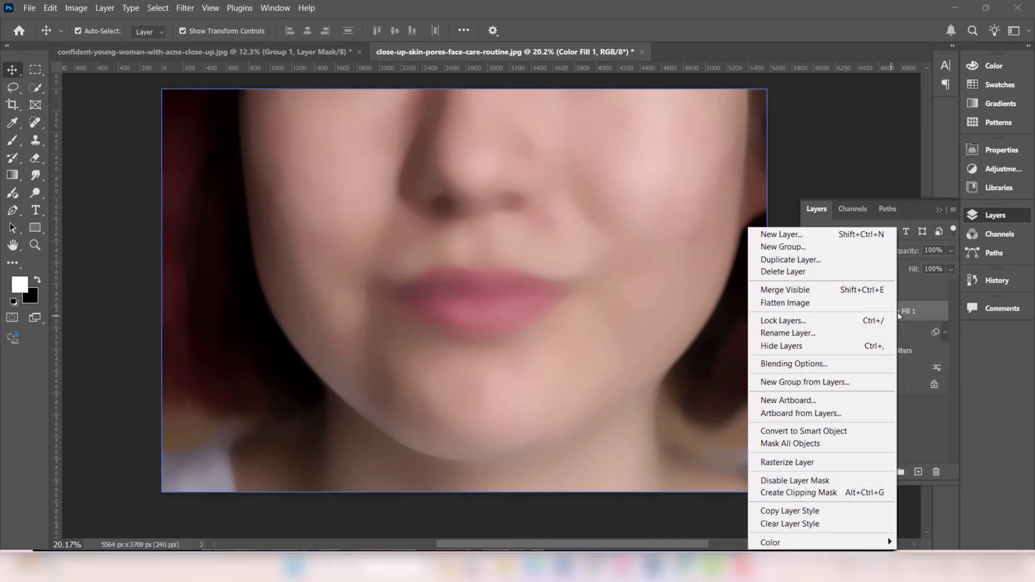
click(832, 437)
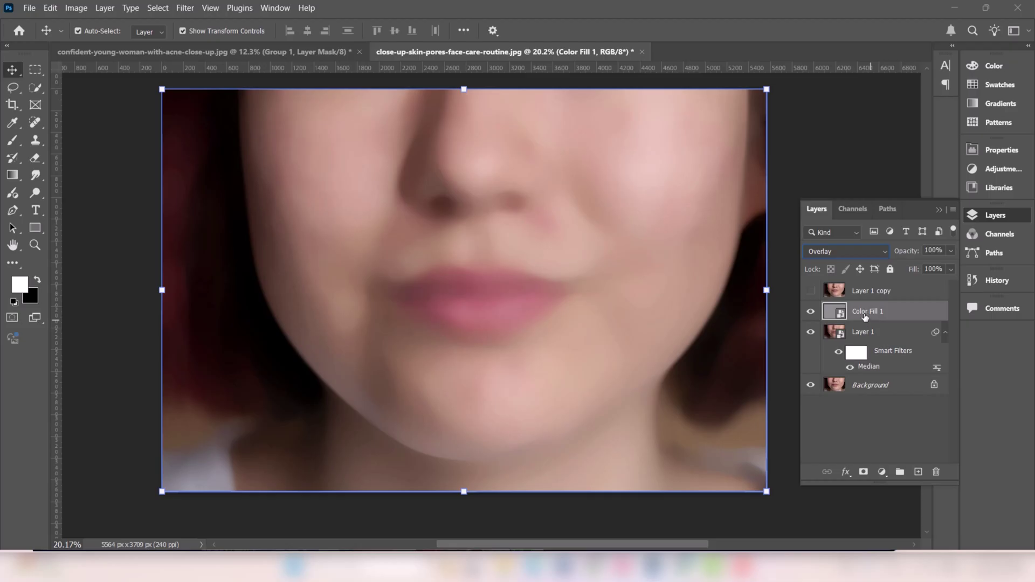
Apply a Gaussian Blur with a radius of 1.0 pixels to the gray fill layer.
click(184, 8)
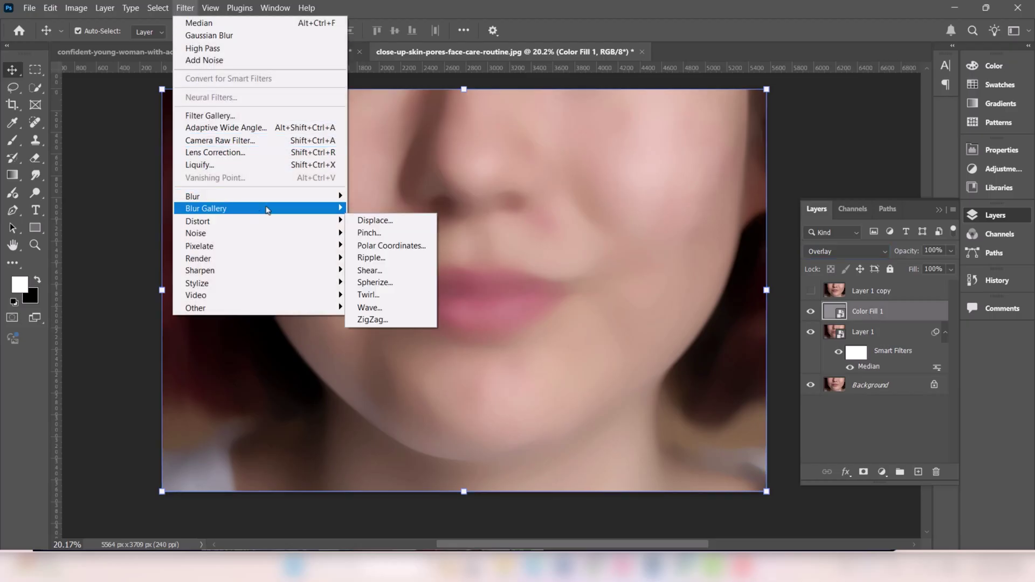
mouse_move(305, 197)
click(392, 247)
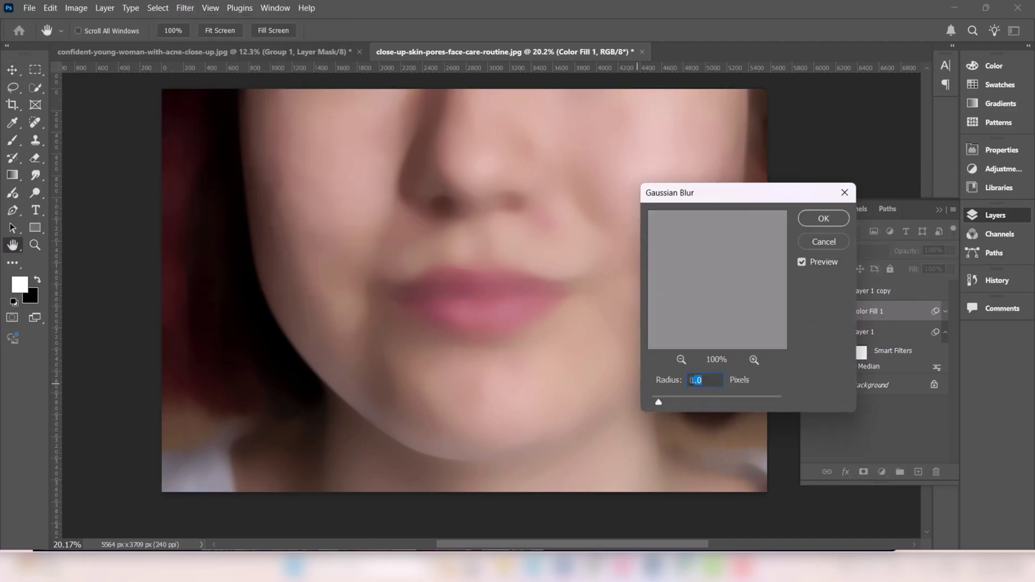
click(824, 218)
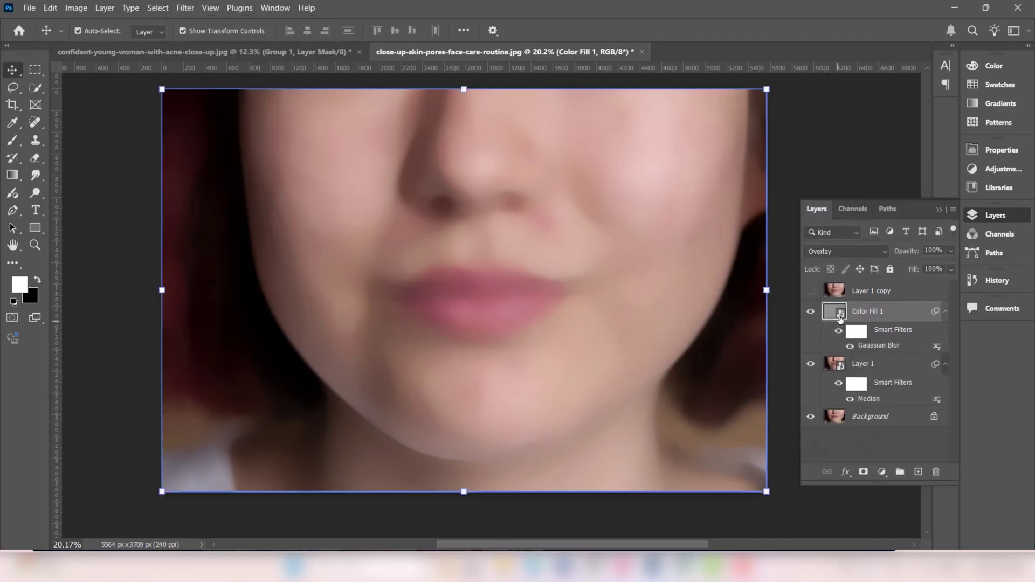
Add 8% noise with uniform distribution to the gray fill layer.
click(185, 7)
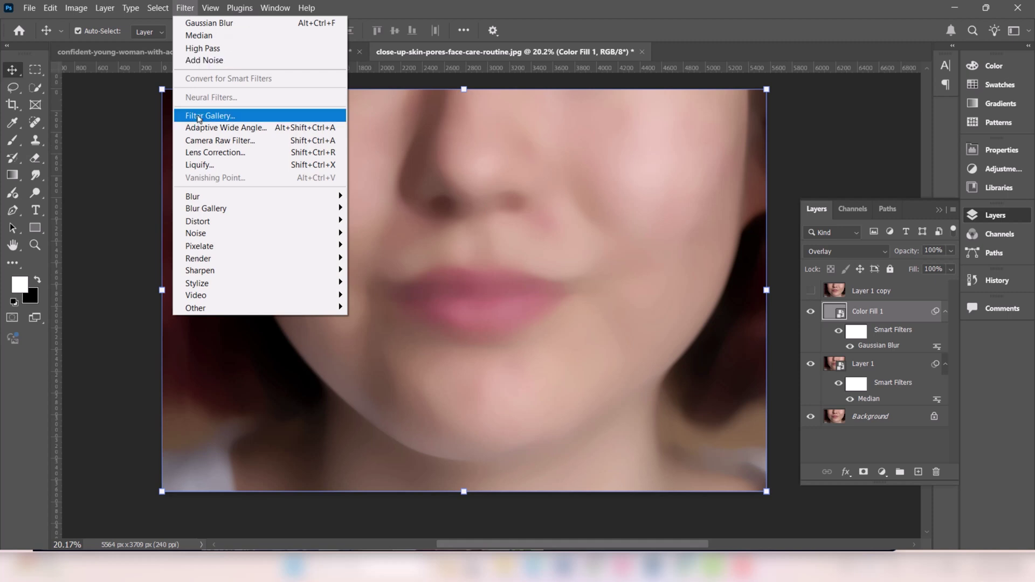
mouse_move(258, 235)
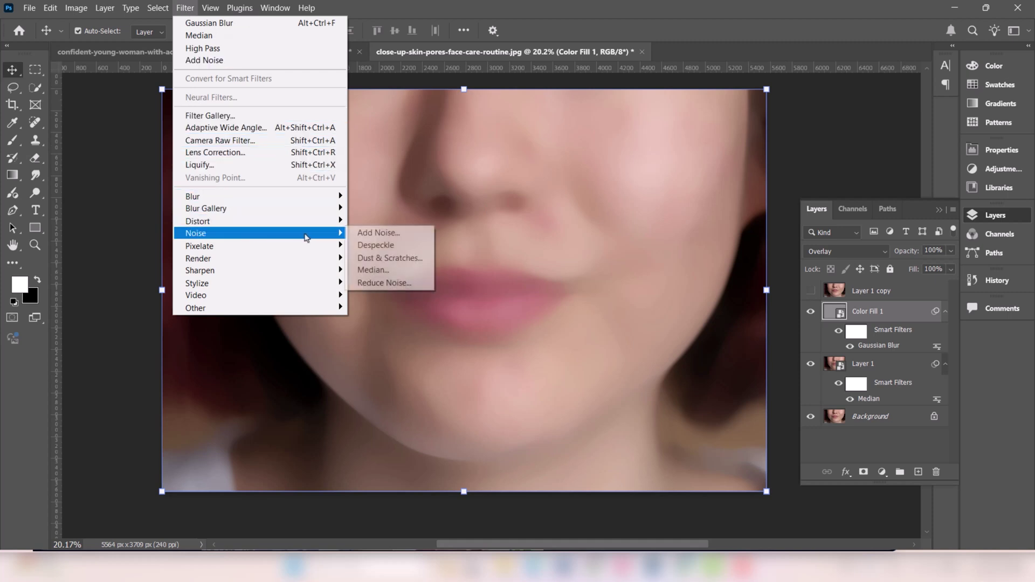
click(373, 234)
click(471, 264)
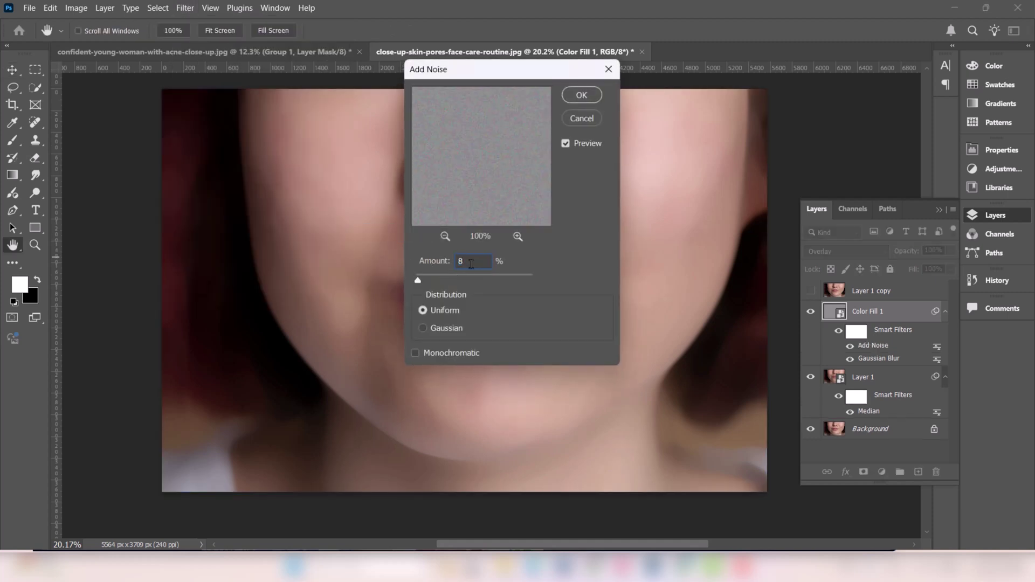
click(579, 95)
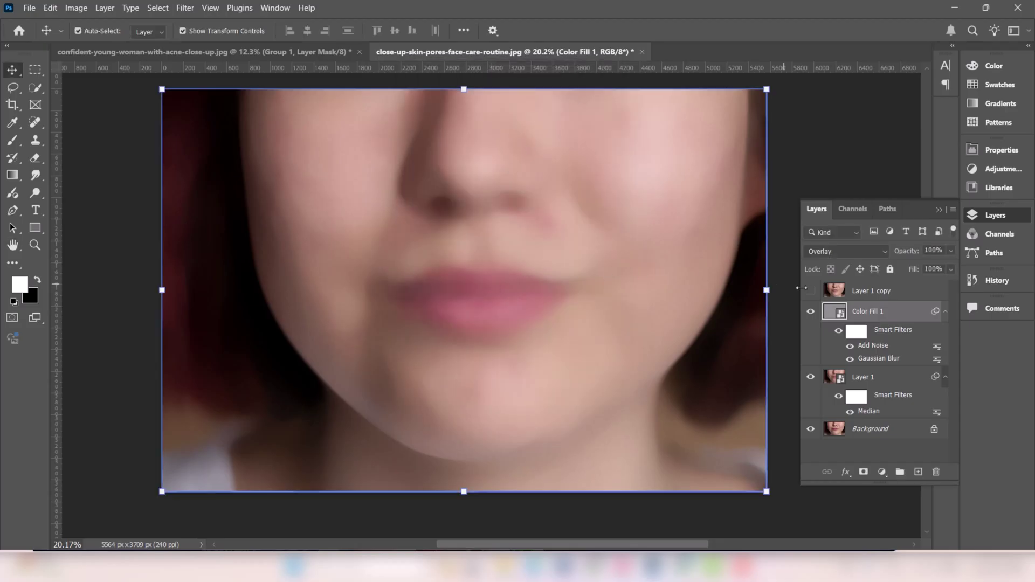
Make Layer 1 copy visible and set its blend mode to Vivid Light.
click(812, 292)
click(862, 291)
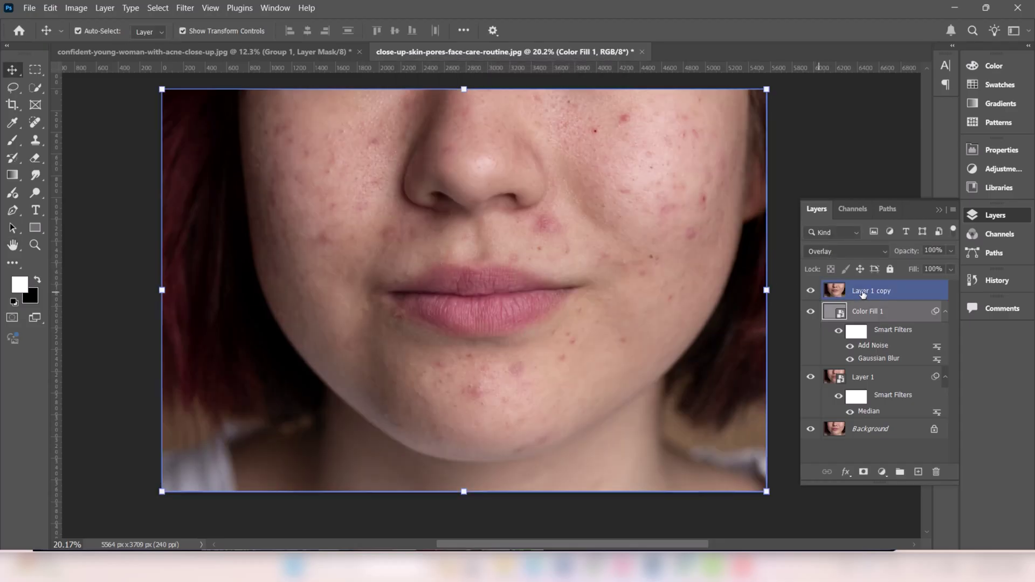
click(838, 257)
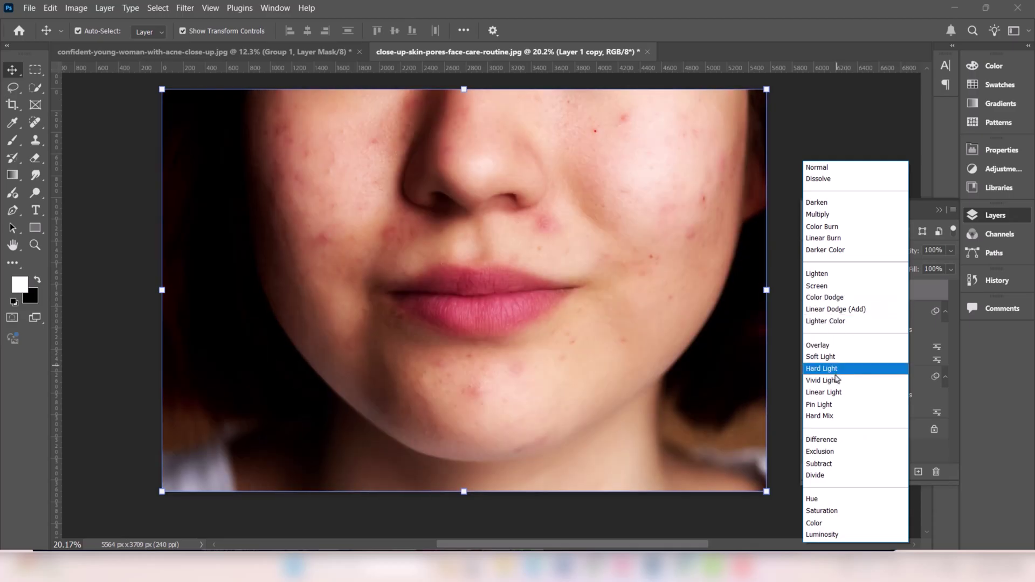
click(836, 379)
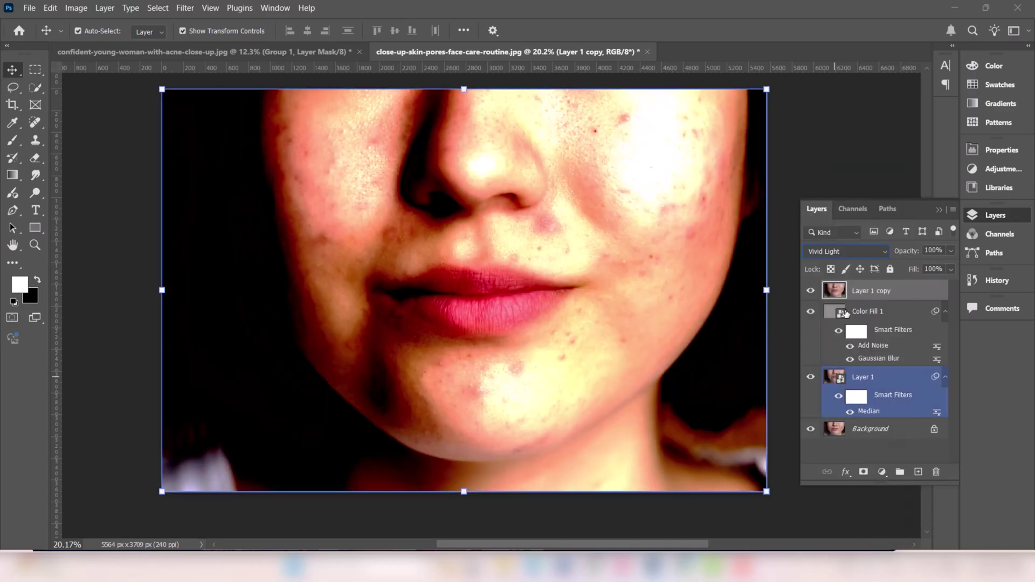
Apply a High Pass filter with a radius of 0.5 pixels to Layer 1 copy.
click(185, 7)
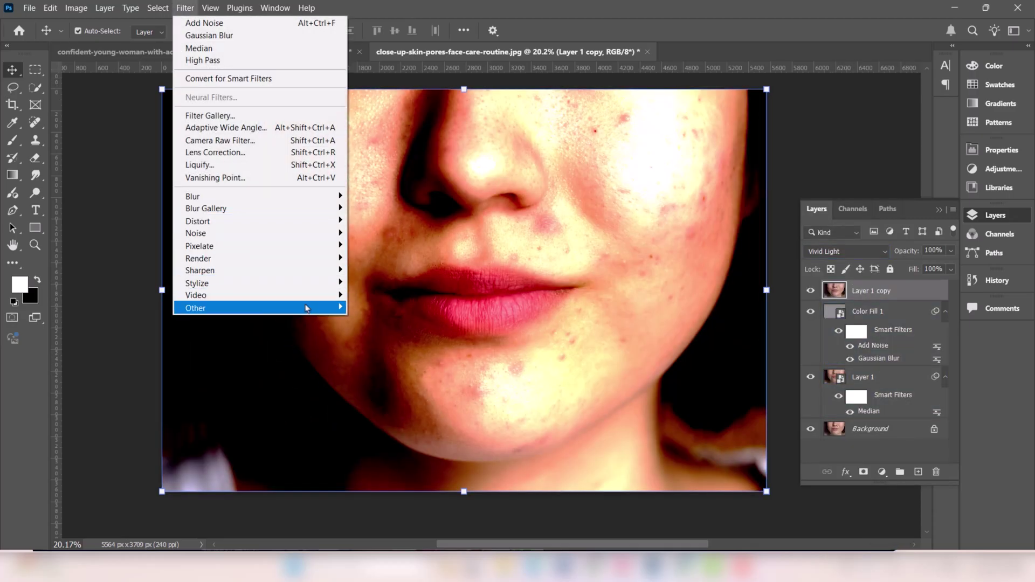
mouse_move(311, 309)
click(378, 320)
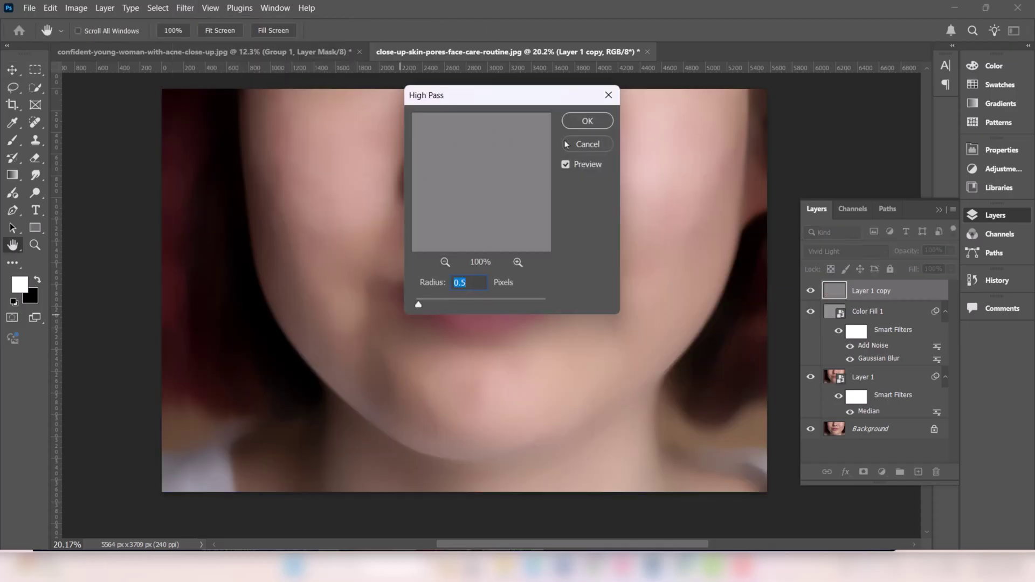
click(579, 122)
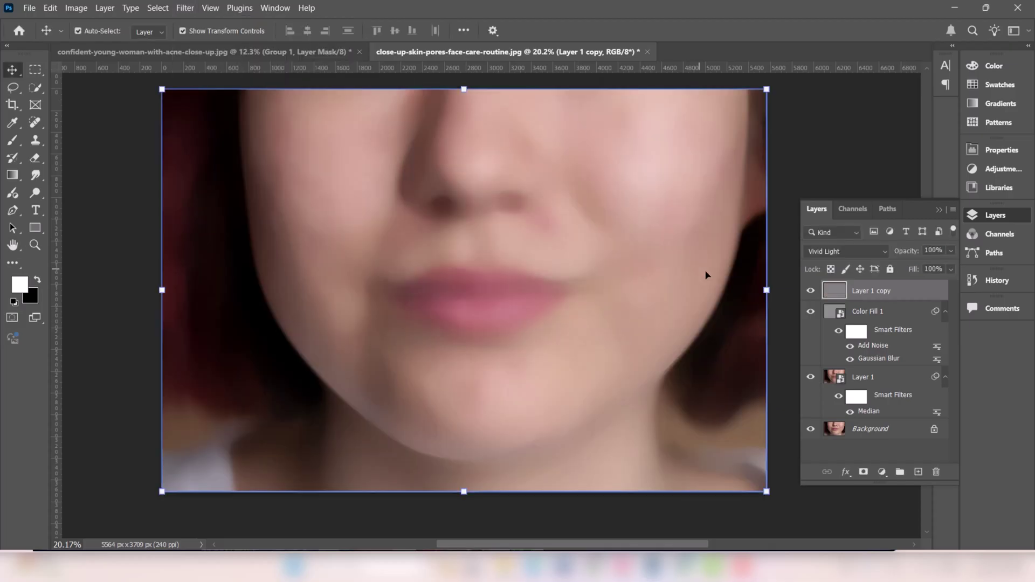
Group the three layers above the background and set the group's underlying-layer Blend If ranges to 18/95 and 218/255.
shift+click(906, 379)
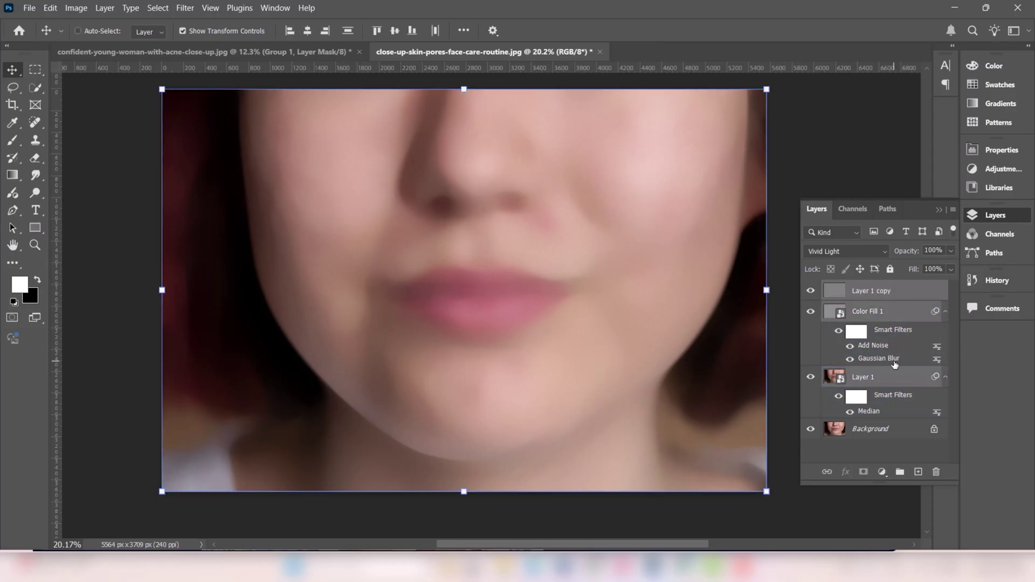
key(ctrl+g)
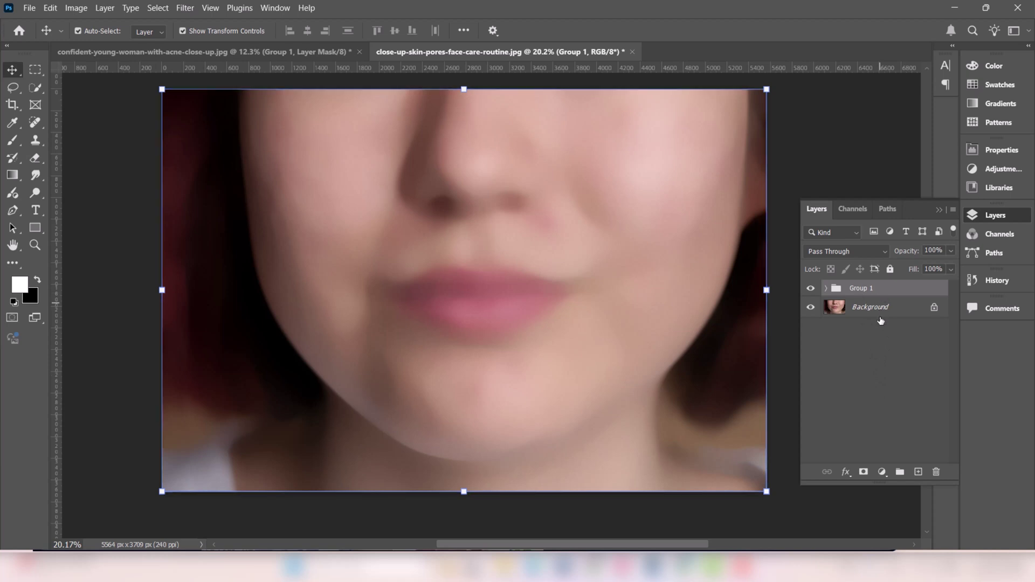
right_click(880, 294)
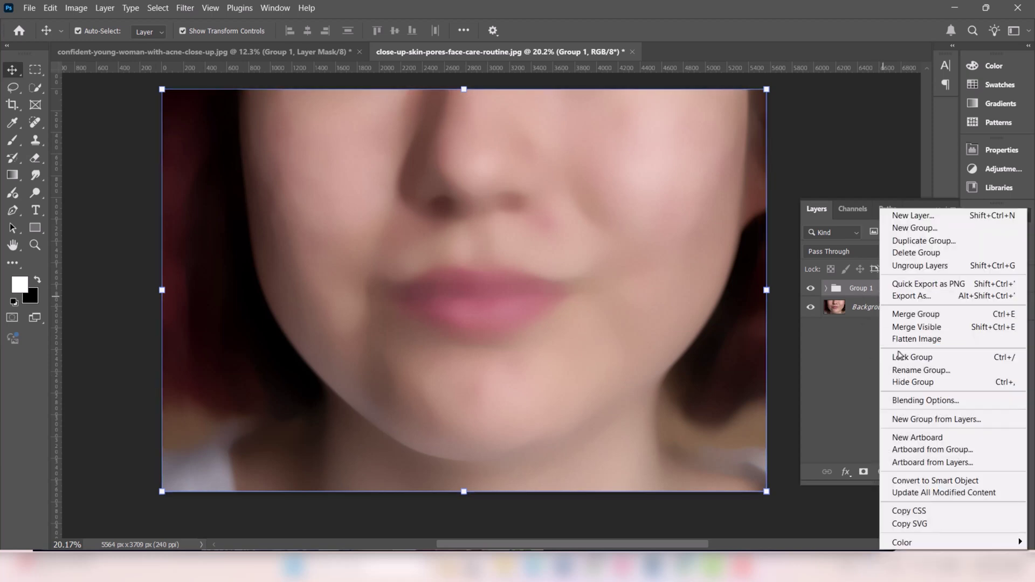
click(905, 401)
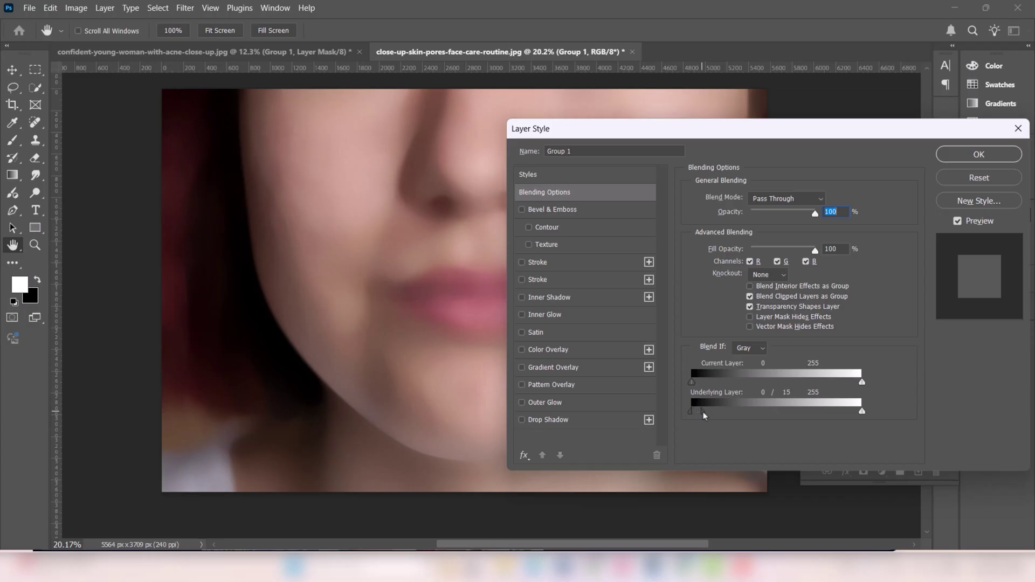
drag(726, 414, 747, 413)
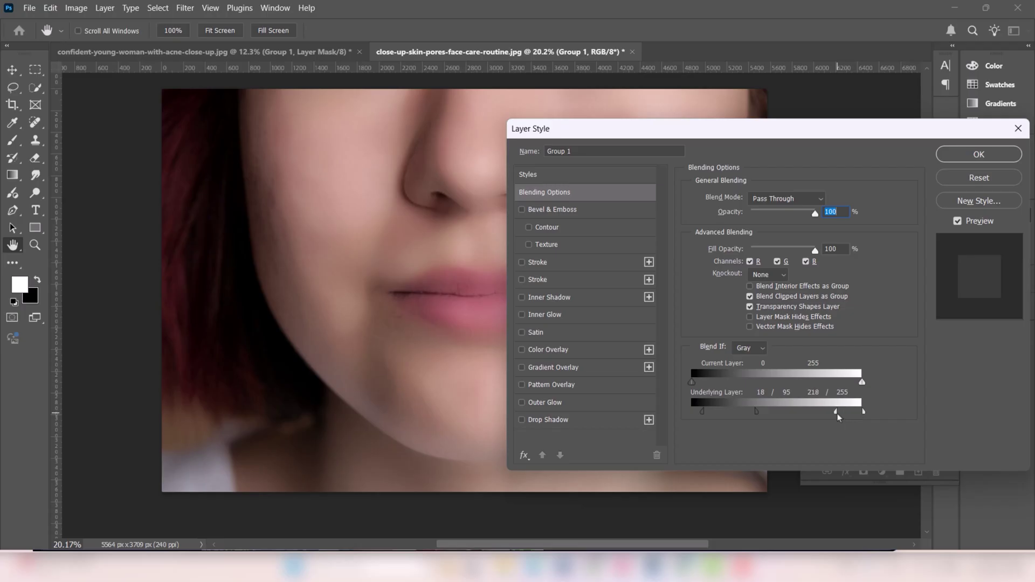
click(945, 154)
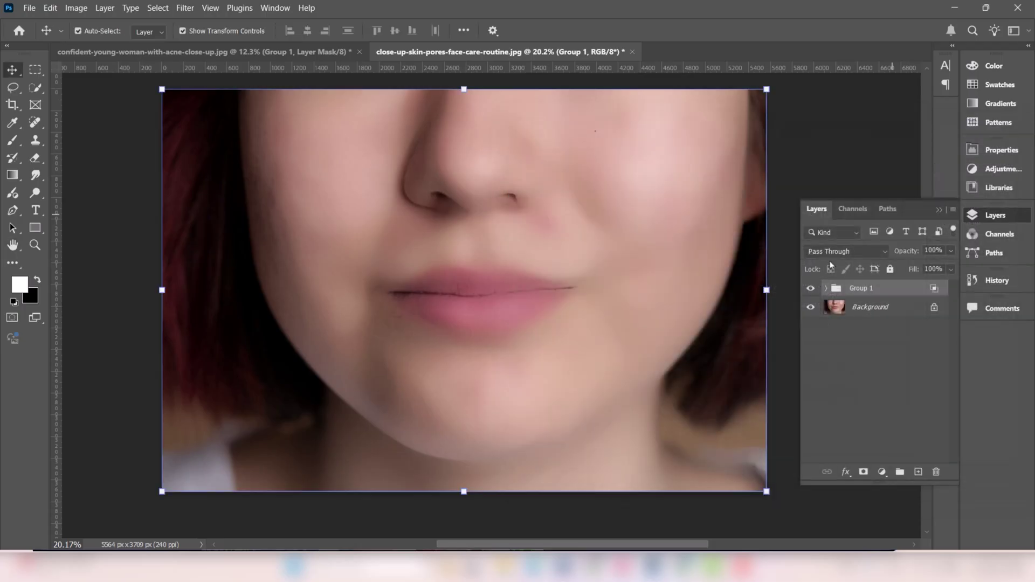
Add an inverted black mask to the group and paint white over the facial skin at 30% brush flow, sparing lips and nostrils.
click(863, 472)
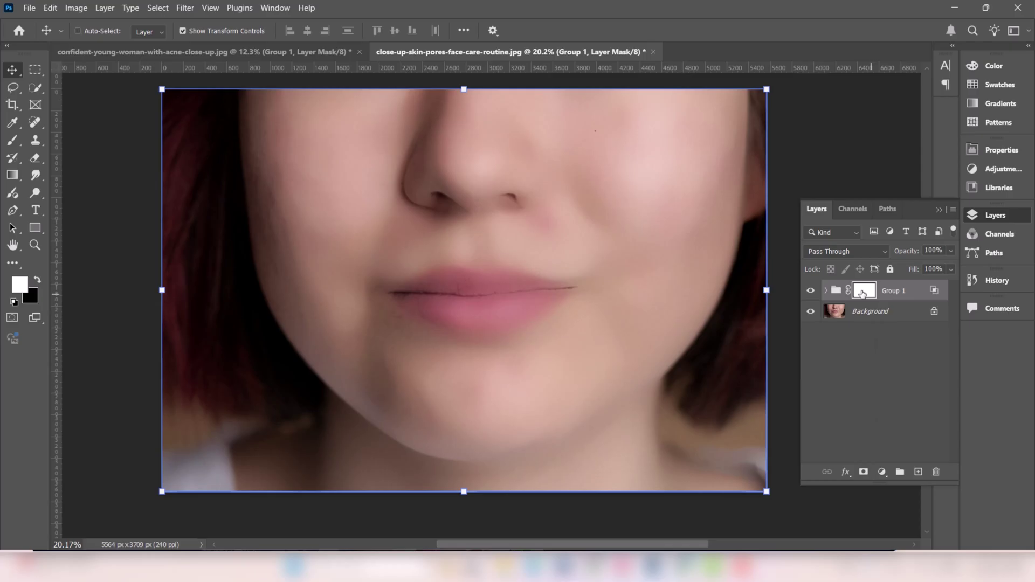
key(ctrl+i)
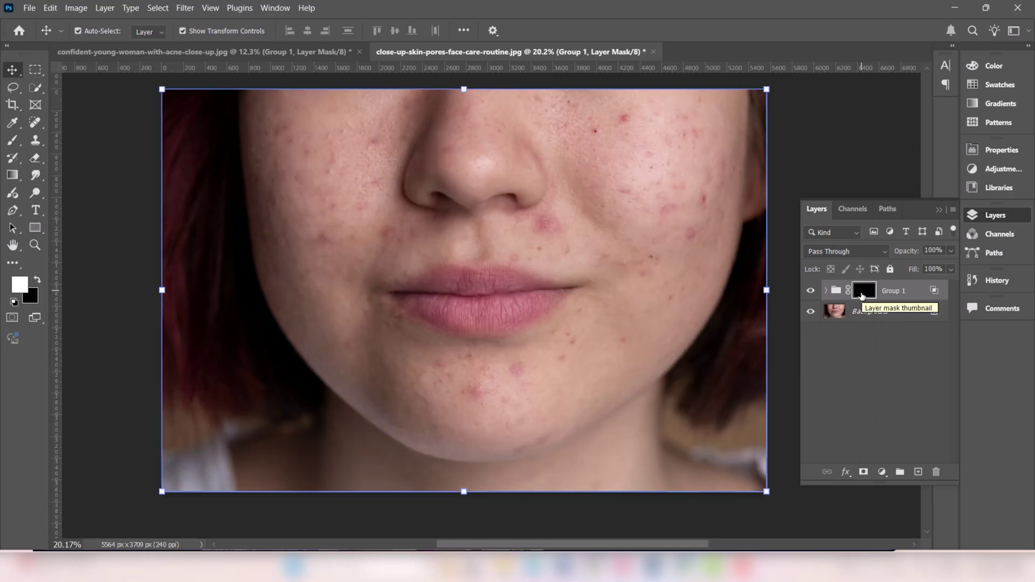
click(11, 143)
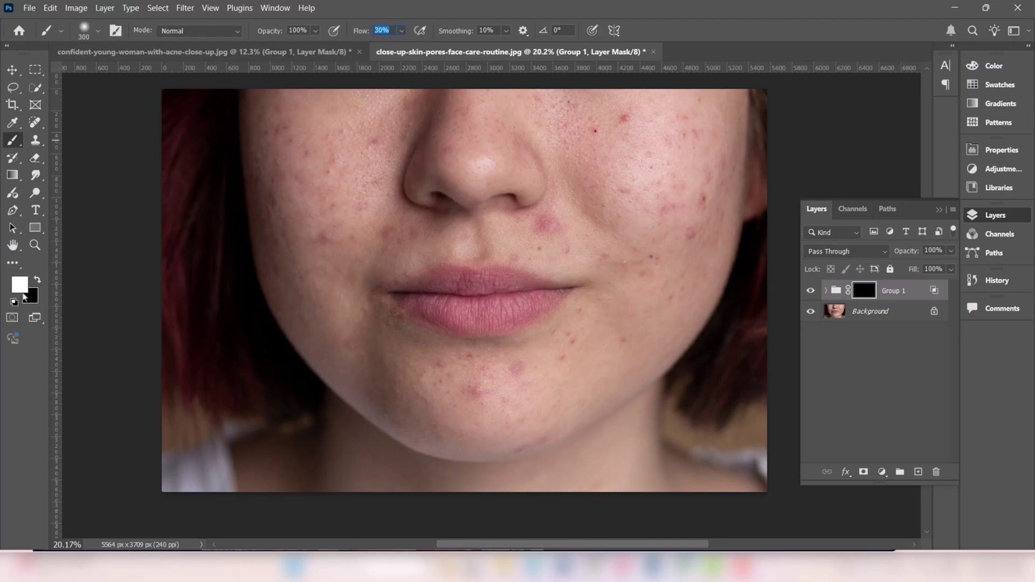
mouse_move(543, 101)
mouse_down()
mouse_move(574, 141)
mouse_move(560, 114)
mouse_move(602, 138)
mouse_move(594, 129)
mouse_move(634, 129)
mouse_move(624, 117)
mouse_move(591, 130)
mouse_move(622, 108)
mouse_move(602, 97)
mouse_move(631, 109)
mouse_move(714, 102)
mouse_move(667, 162)
mouse_move(694, 118)
mouse_move(605, 177)
mouse_move(660, 103)
mouse_move(625, 157)
mouse_move(662, 156)
mouse_move(715, 121)
mouse_move(672, 199)
mouse_move(707, 157)
mouse_move(702, 199)
mouse_move(722, 163)
mouse_move(704, 240)
mouse_move(720, 217)
mouse_move(734, 165)
mouse_move(664, 277)
mouse_move(671, 237)
mouse_move(659, 178)
mouse_move(642, 211)
mouse_move(600, 186)
mouse_move(568, 141)
mouse_move(585, 209)
mouse_move(597, 148)
mouse_move(639, 155)
mouse_move(677, 213)
mouse_move(616, 113)
mouse_move(582, 133)
mouse_move(597, 130)
mouse_move(558, 101)
mouse_move(537, 122)
mouse_move(568, 198)
mouse_move(656, 270)
mouse_move(609, 270)
mouse_move(630, 284)
mouse_move(632, 217)
mouse_move(591, 185)
mouse_move(638, 244)
mouse_move(725, 254)
mouse_move(681, 210)
mouse_move(659, 322)
mouse_move(695, 304)
mouse_move(649, 358)
mouse_move(579, 365)
mouse_move(626, 285)
mouse_move(536, 349)
mouse_move(582, 308)
mouse_move(580, 356)
mouse_move(617, 311)
mouse_move(578, 353)
mouse_move(613, 275)
mouse_move(536, 254)
mouse_move(568, 196)
mouse_move(518, 261)
mouse_move(617, 257)
mouse_move(549, 356)
mouse_move(460, 363)
mouse_move(428, 349)
mouse_move(455, 360)
mouse_move(461, 383)
mouse_move(529, 372)
mouse_move(429, 388)
mouse_move(516, 398)
mouse_move(607, 381)
mouse_move(503, 411)
mouse_move(568, 419)
mouse_move(455, 432)
mouse_move(550, 409)
mouse_move(546, 426)
mouse_move(490, 446)
mouse_move(548, 442)
mouse_move(425, 430)
mouse_move(349, 363)
mouse_move(478, 409)
mouse_move(377, 370)
mouse_move(338, 342)
mouse_move(326, 319)
mouse_move(399, 332)
mouse_move(378, 306)
mouse_move(351, 291)
mouse_move(345, 302)
mouse_move(307, 234)
mouse_move(392, 255)
mouse_move(437, 232)
mouse_move(416, 235)
mouse_move(387, 265)
mouse_move(499, 226)
mouse_move(469, 247)
mouse_move(368, 194)
mouse_move(372, 227)
mouse_move(324, 300)
mouse_move(351, 197)
mouse_move(305, 238)
mouse_move(339, 151)
mouse_move(321, 226)
mouse_move(326, 131)
mouse_move(285, 218)
mouse_move(298, 231)
mouse_move(330, 104)
mouse_move(332, 176)
mouse_move(363, 113)
mouse_move(367, 176)
mouse_move(377, 160)
mouse_move(381, 201)
mouse_move(404, 215)
mouse_move(386, 176)
mouse_move(416, 88)
mouse_move(394, 153)
mouse_move(421, 112)
mouse_up()
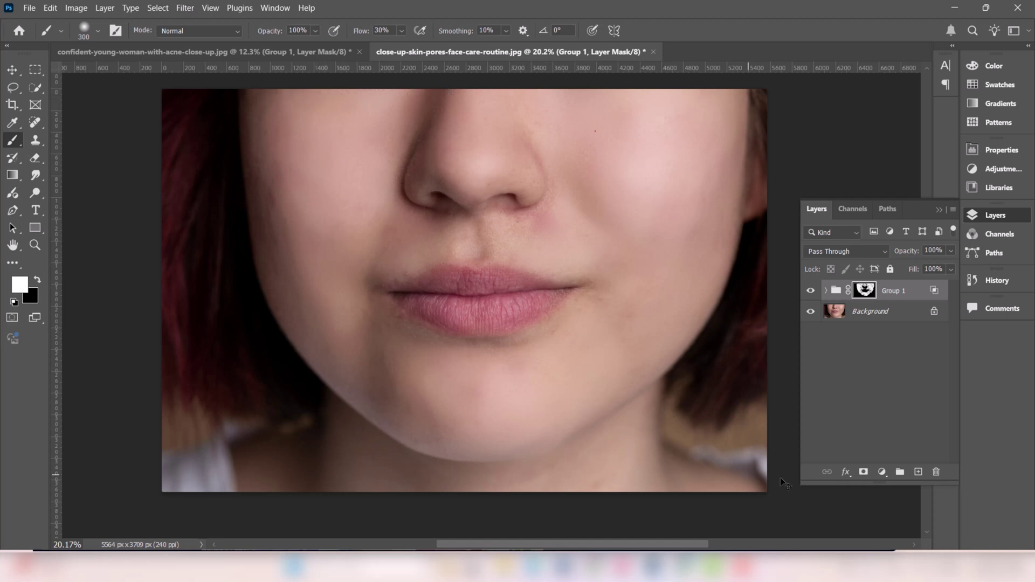
Toggle the retouching group's visibility to compare the skin before and after.
click(810, 292)
click(811, 292)
click(811, 292)
click(810, 292)
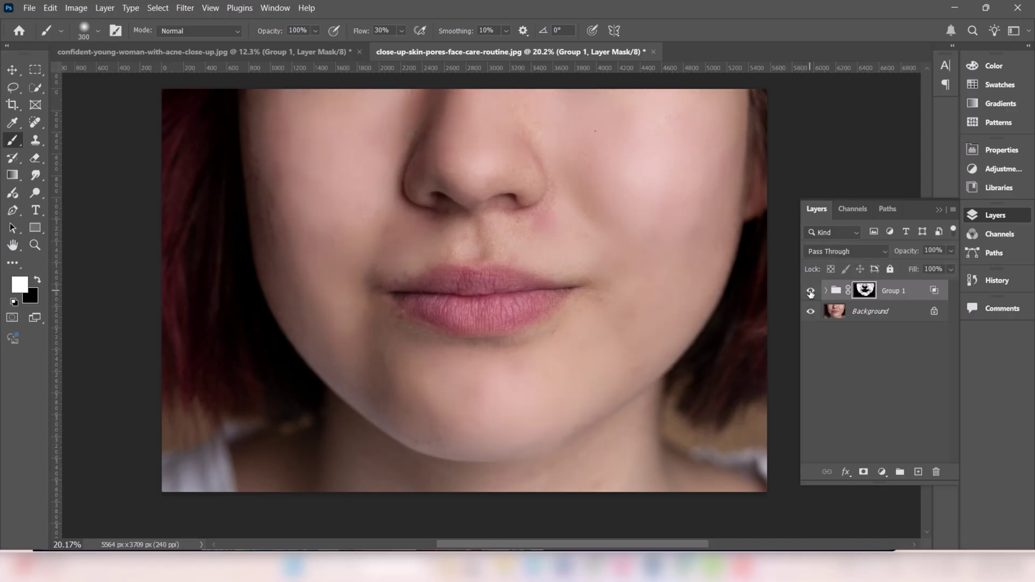